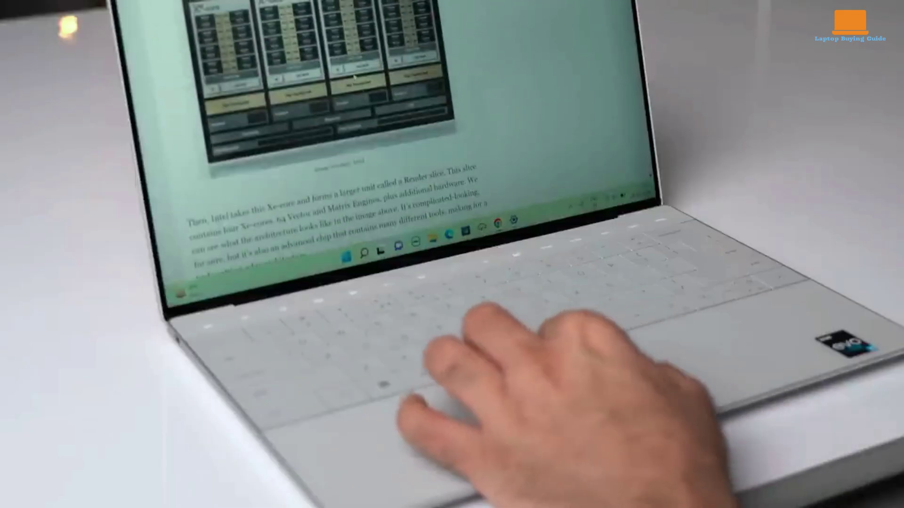
{"action": "scroll", "coordinate": [371, 115], "scroll_direction": "up", "scroll_amount": 5}
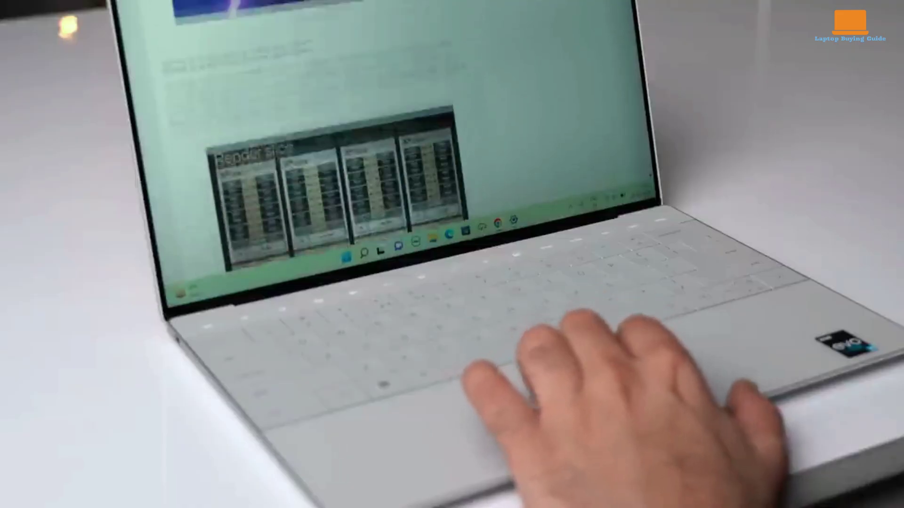
{"action": "scroll", "coordinate": [339, 142], "scroll_direction": "down", "scroll_amount": 4}
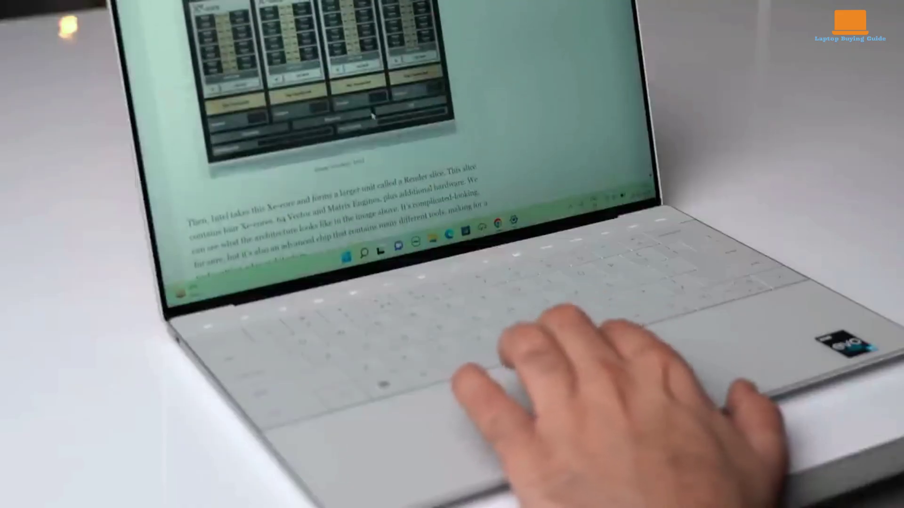